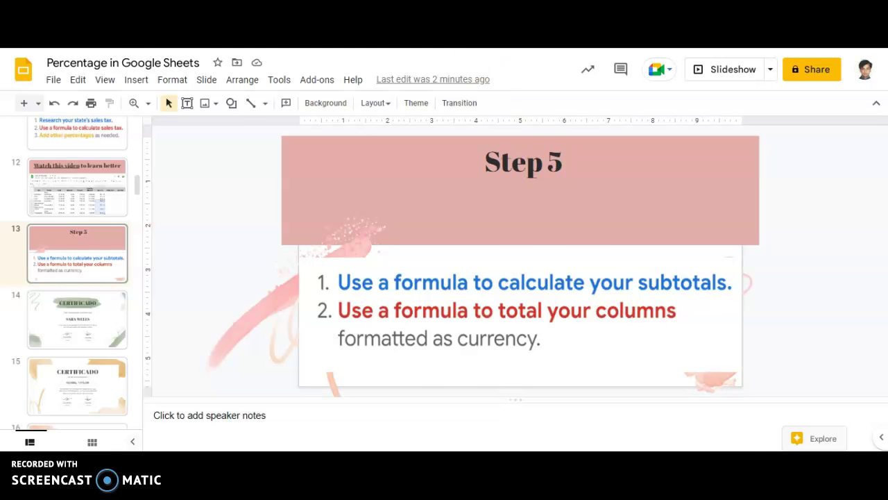
Switch from the Slides deck to the School Celebration budget spreadsheet.
key(alt+Tab)
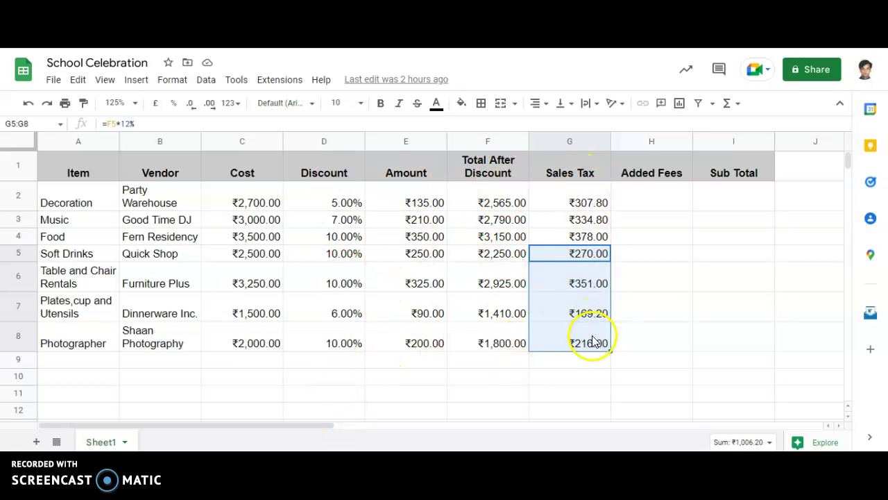
Enter 0 in each Added Fees cell from H2 down to H8.
click(652, 195)
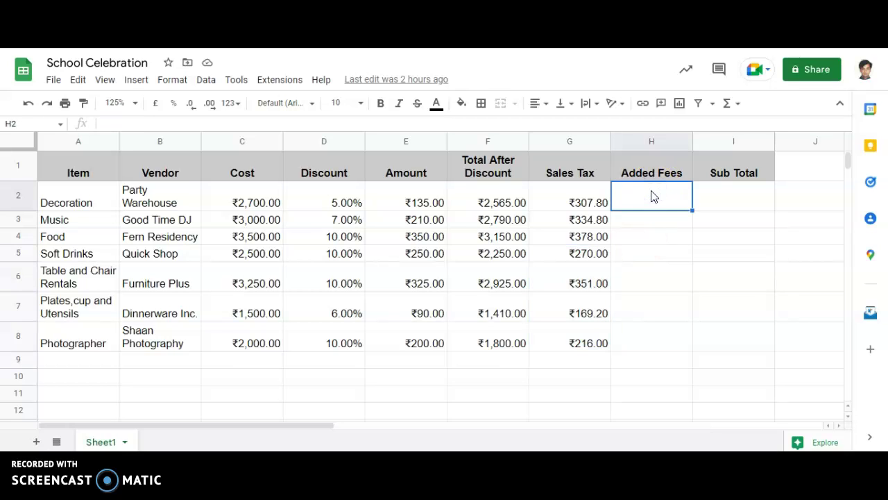
text(0)
key(Return)
text(0)
key(Return)
text(0)
key(Return)
text(0)
key(Return)
text(0)
key(Return)
text(0)
key(Return)
text(0)
key(Return)
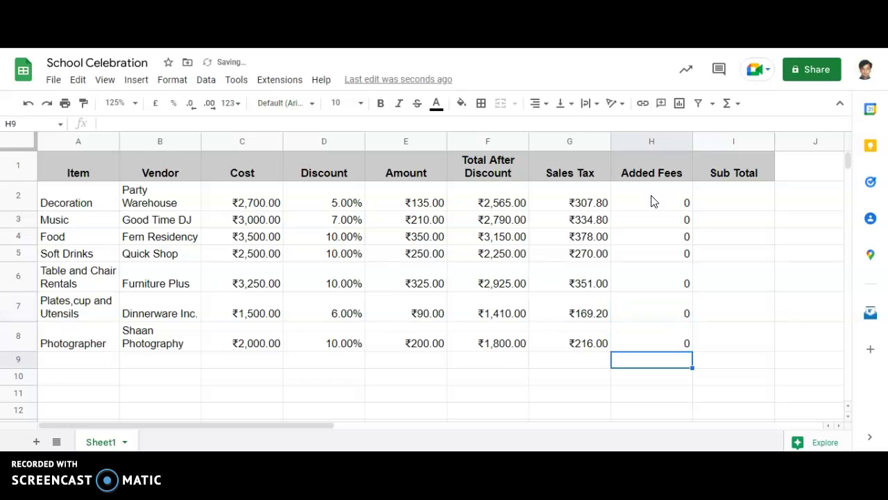
click(652, 200)
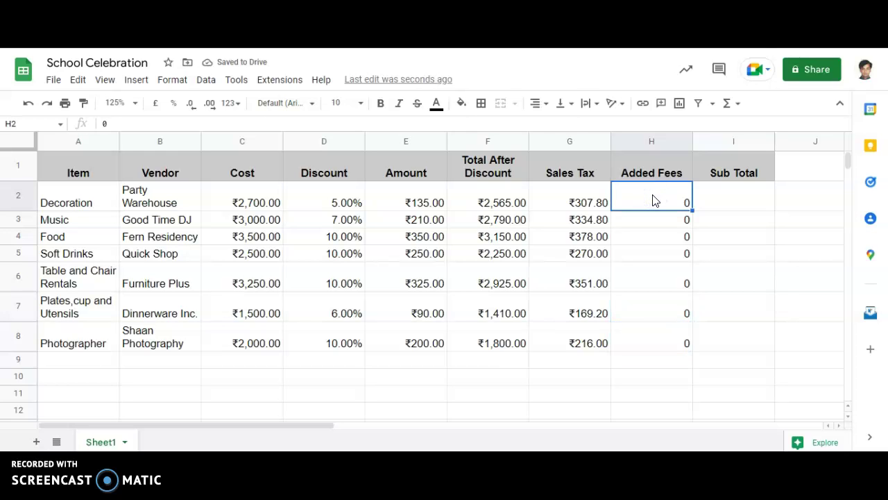
Apply Indian Rupee custom currency to H2:H8 so the Added Fees show ₹0.00.
click(173, 82)
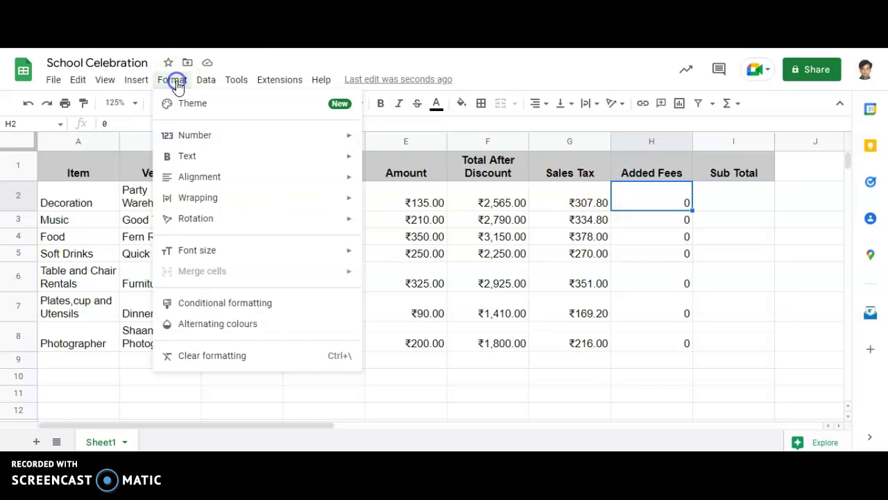
click(758, 276)
drag(653, 200, 652, 347)
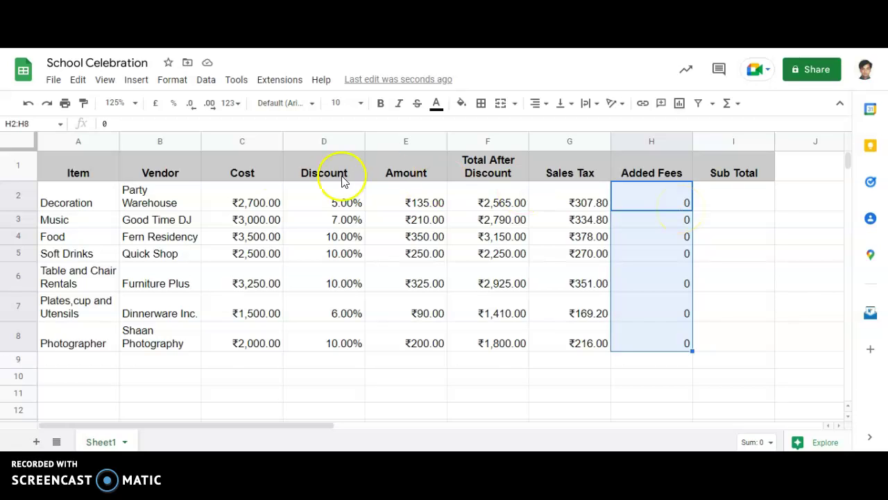
click(170, 82)
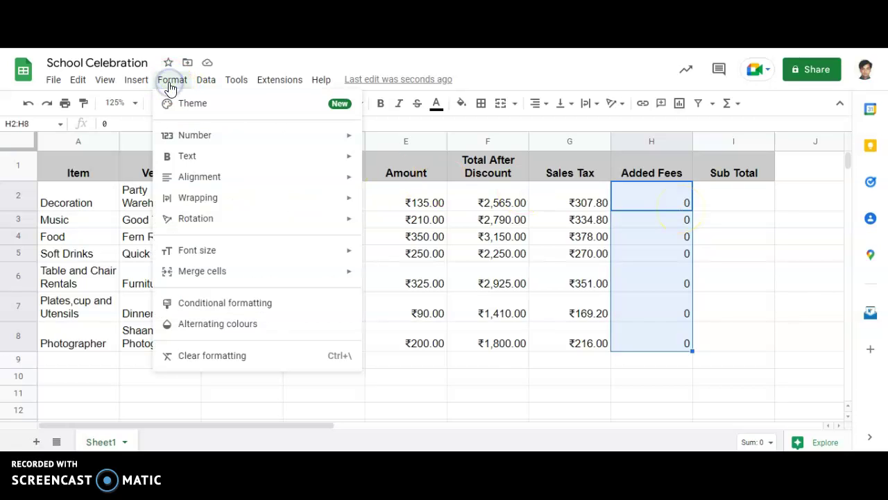
mouse_move(231, 142)
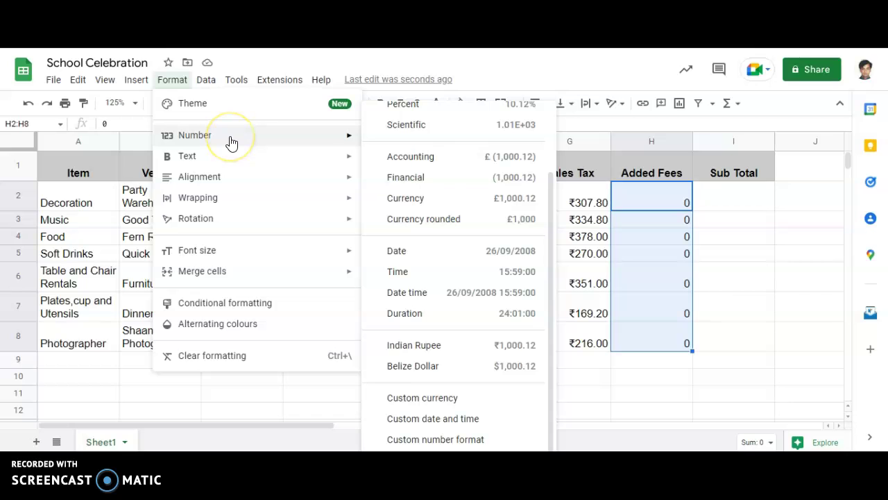
click(460, 402)
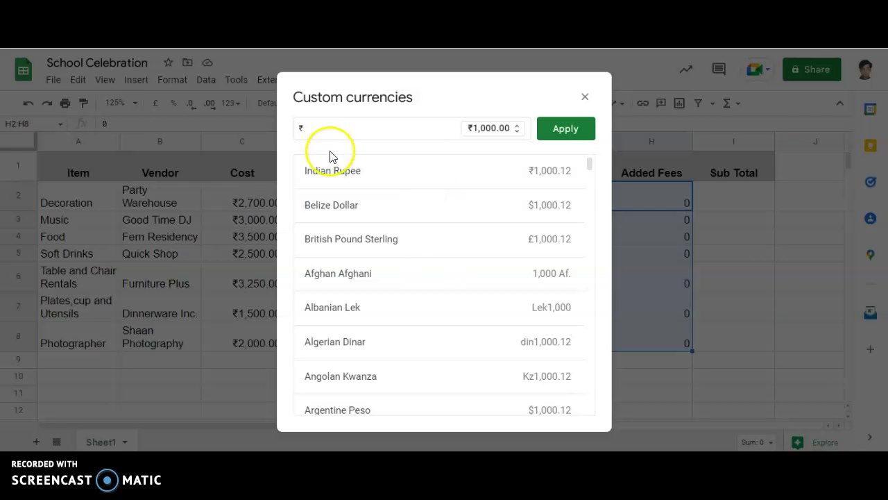
scroll(334, 179, down, 2)
scroll(333, 179, up, 2)
click(333, 175)
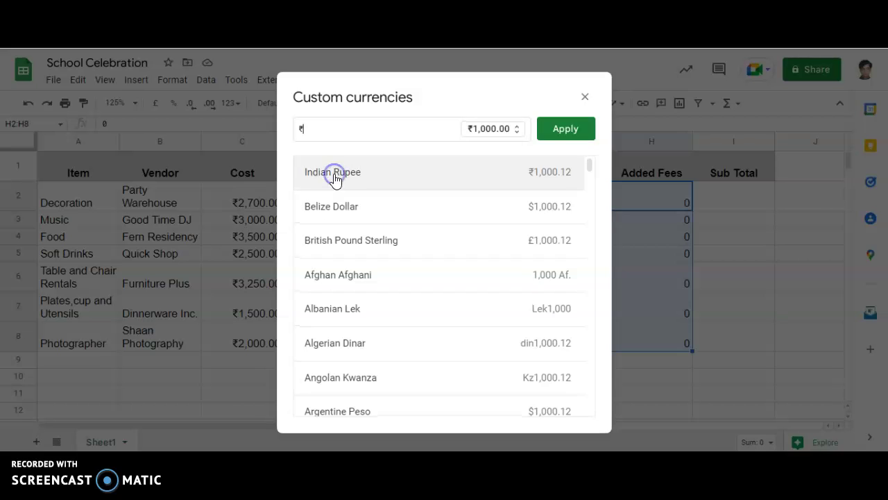
click(560, 133)
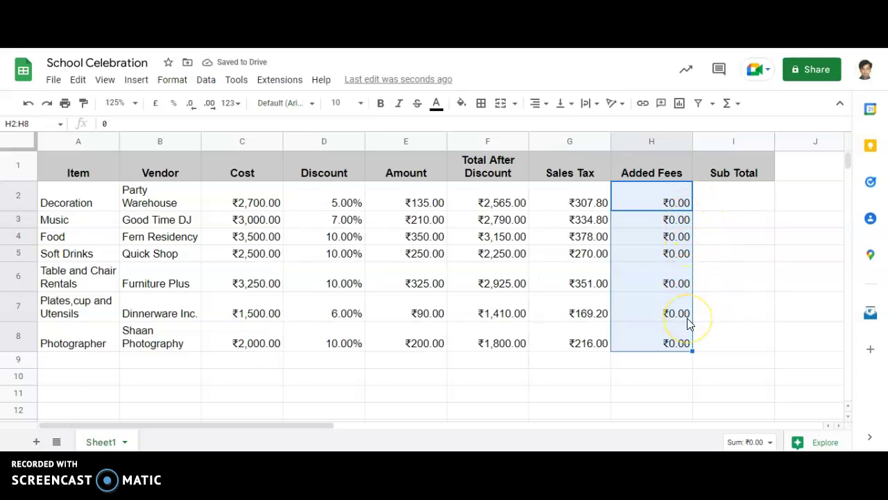
click(739, 206)
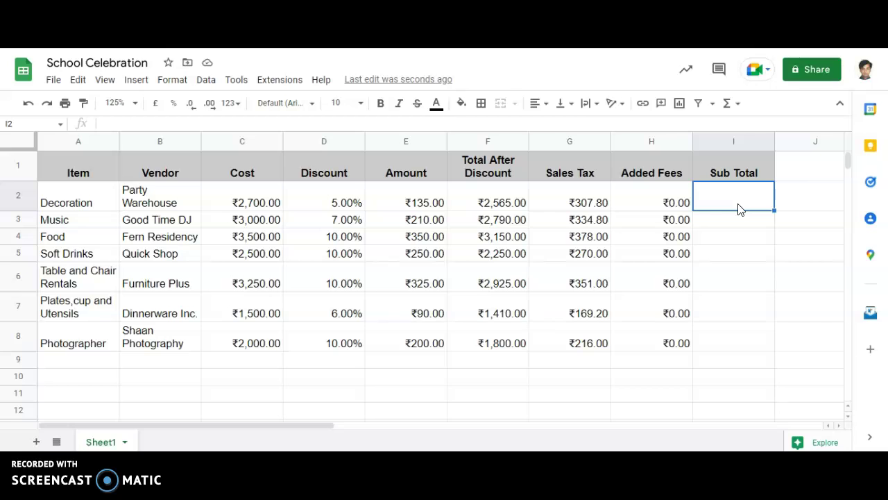
key(ctrl+Tab)
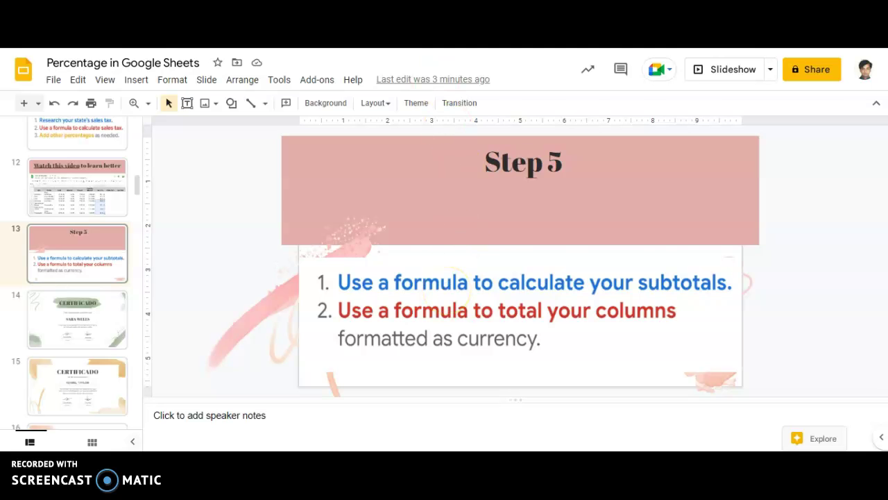
key(ctrl+shift+Tab)
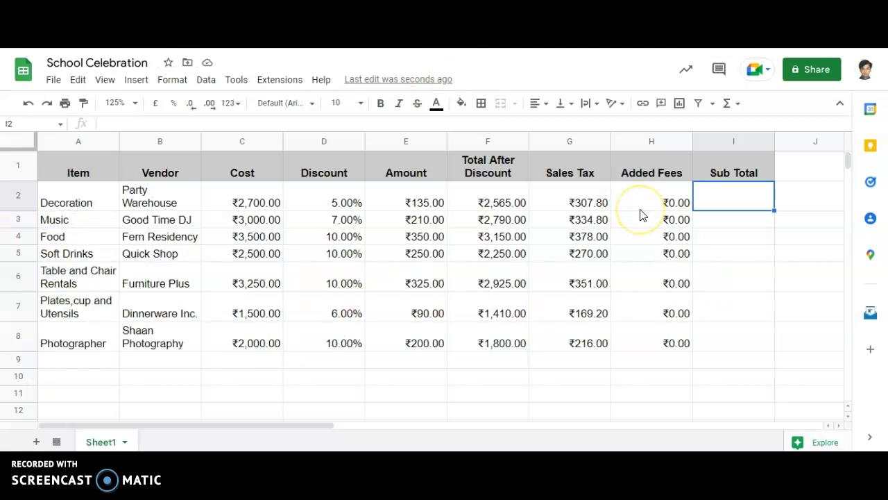
Enter an =F+G+H Sub Total formula for Decoration and auto-fill it down column I.
text(=)
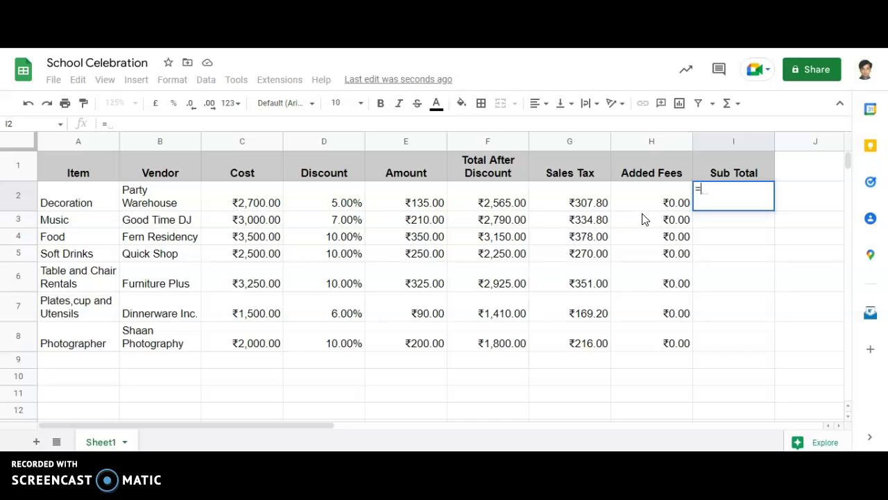
click(490, 205)
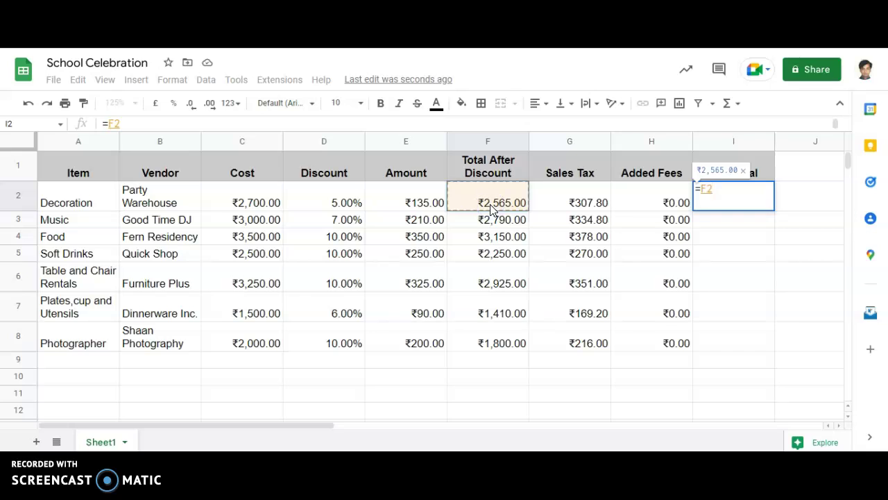
text(+)
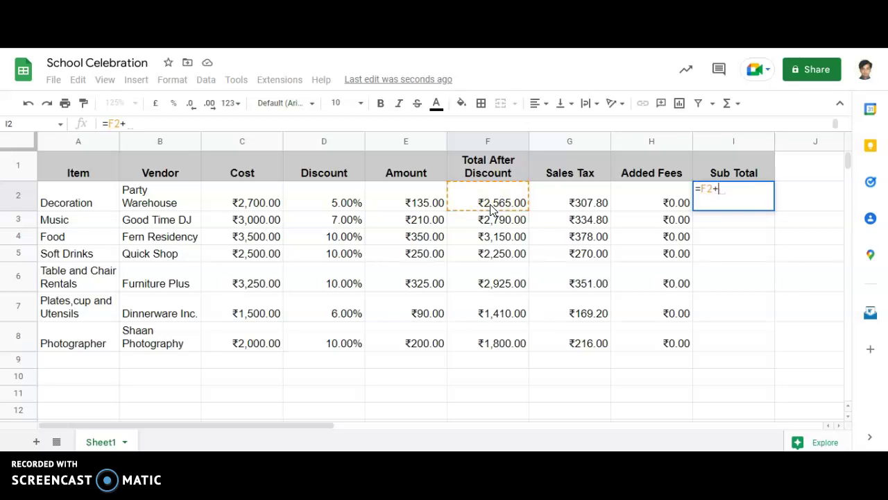
click(601, 197)
text(+)
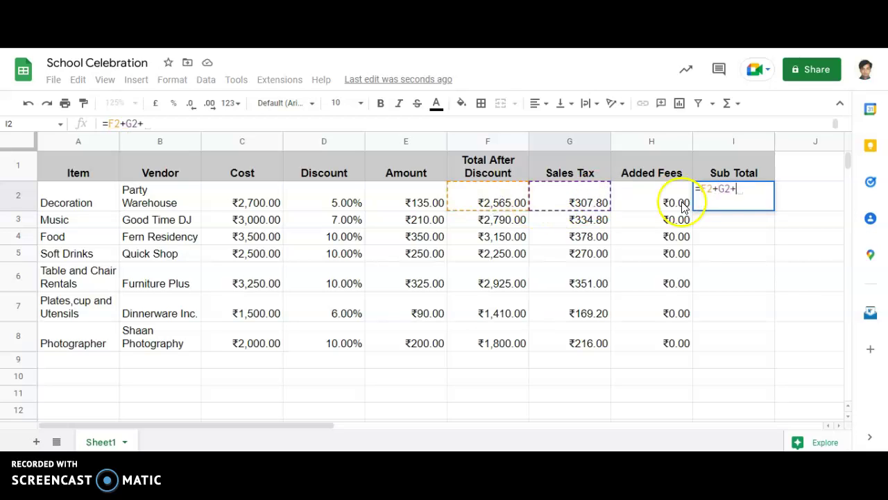
click(657, 207)
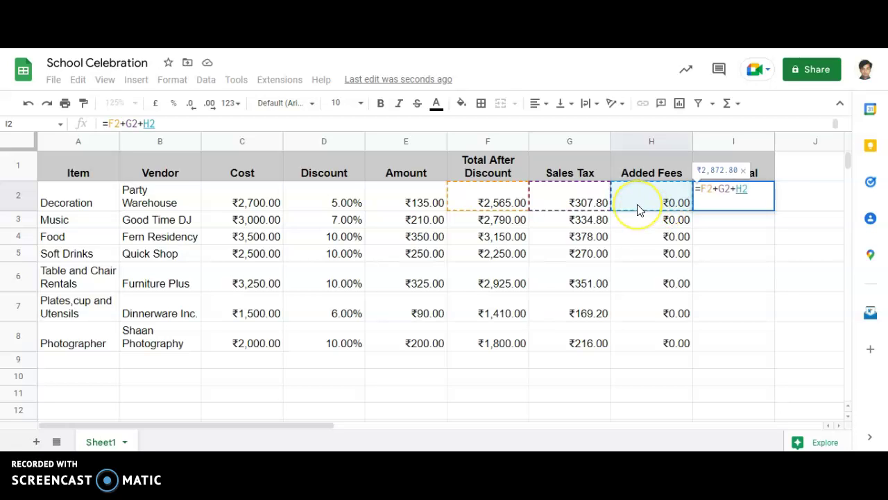
key(Return)
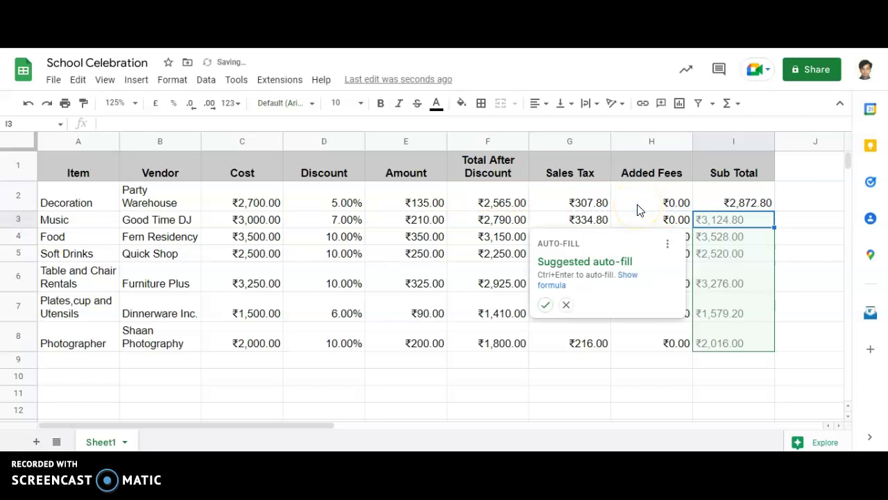
click(545, 305)
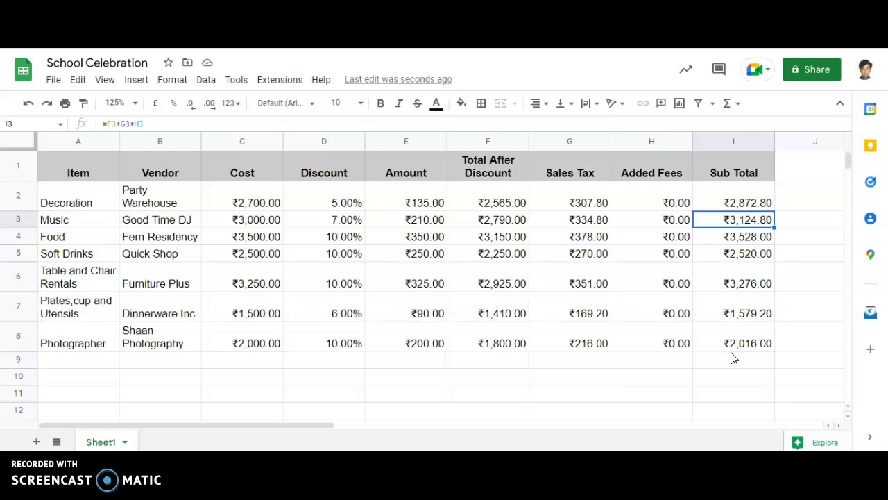
Type the label TOTAL into cell B10.
click(165, 378)
text(TO)
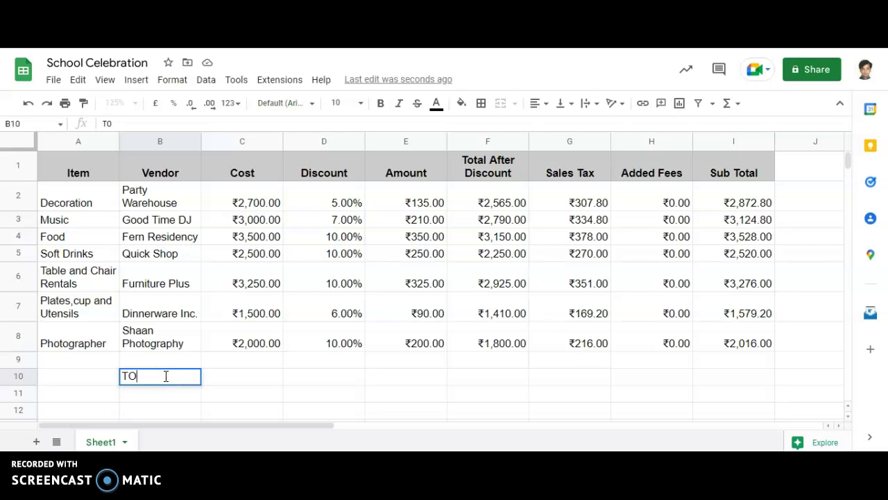
text(AL)
key(BackSpace)
key(BackSpace)
text(T)
key(Return)
Make the B10 TOTAL label bold at font size 12.
click(166, 378)
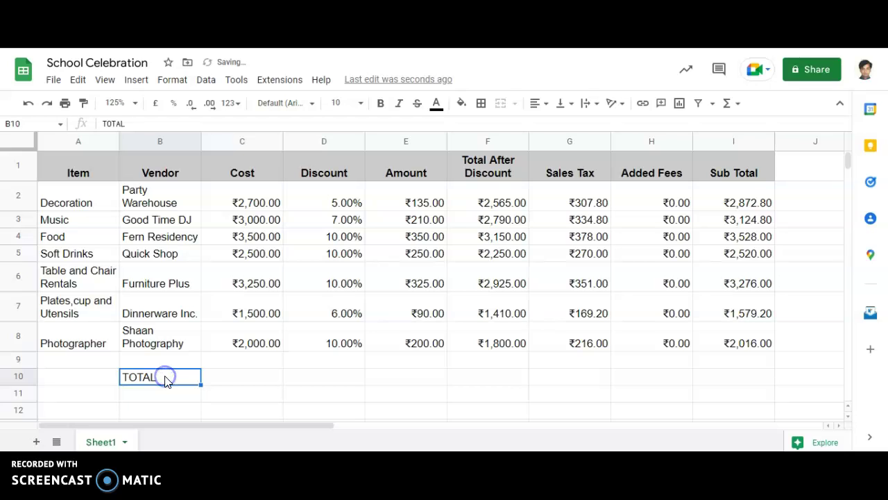
click(381, 105)
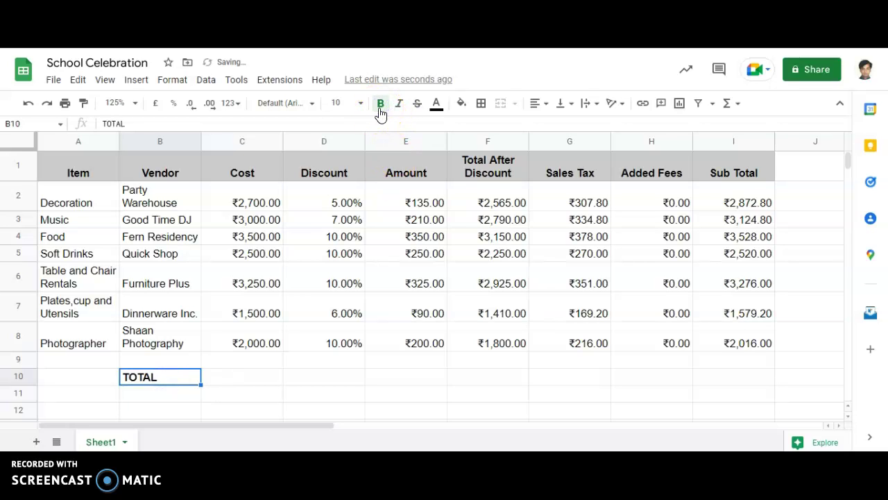
click(363, 105)
click(334, 251)
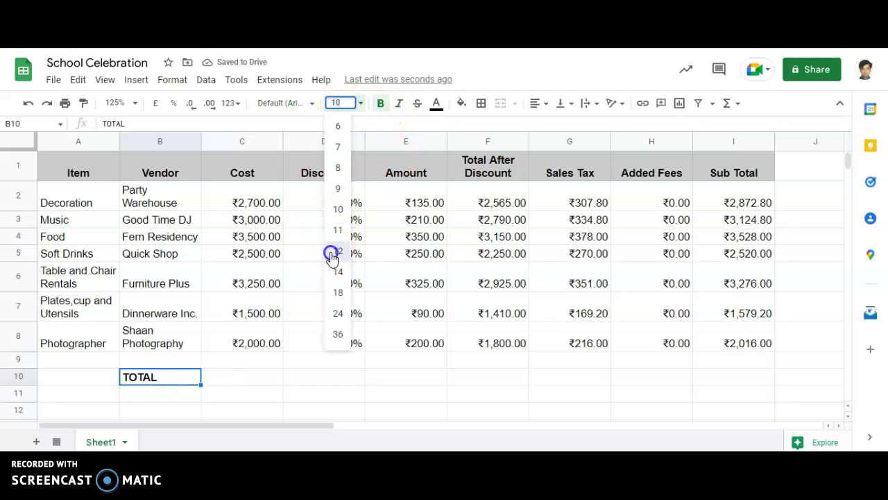
click(256, 381)
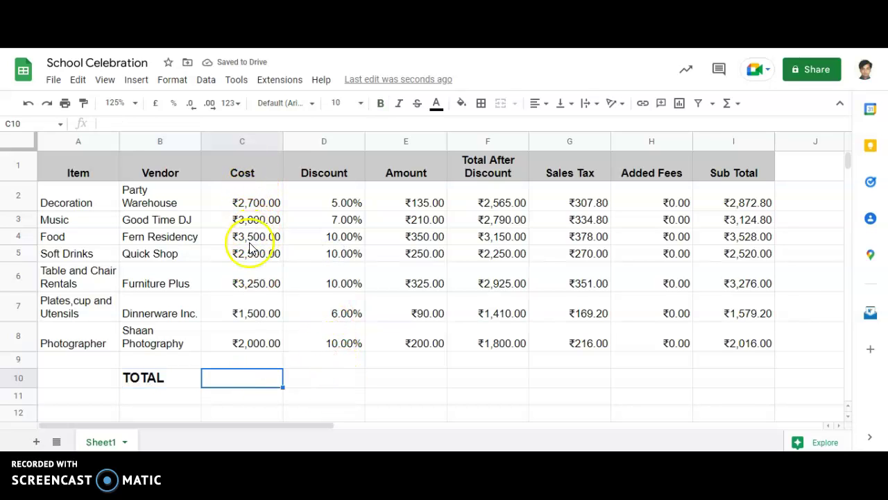
Insert =SUM(C2:C8) in C10 for the Cost total.
click(739, 108)
click(738, 125)
drag(232, 202, 248, 347)
key(Return)
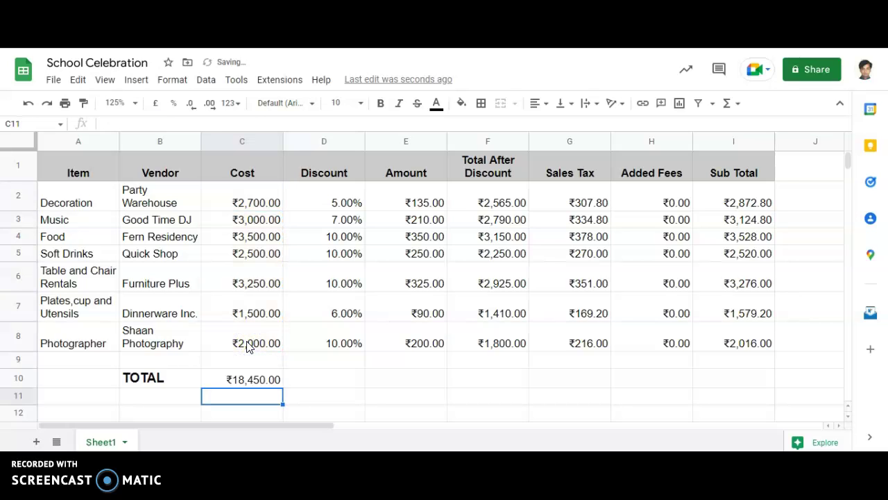
click(255, 382)
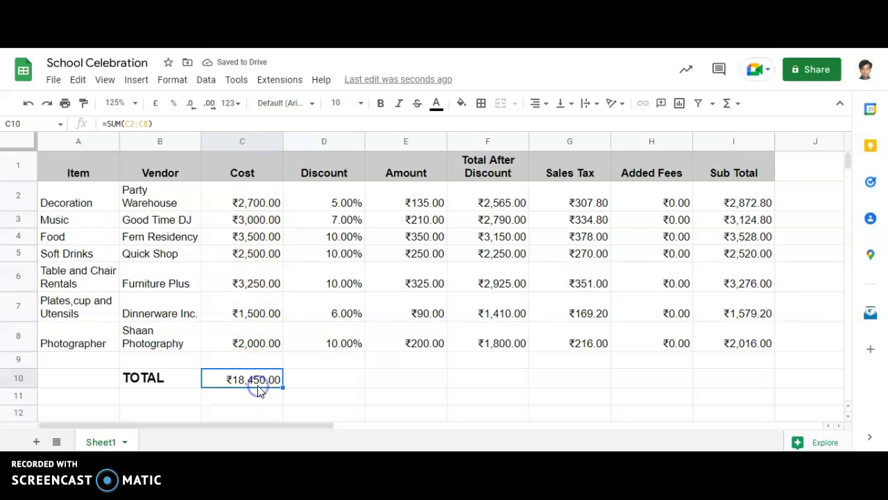
Copy the C10 sum formula into E10, F10, G10, H10 and I10.
key(ctrl+c)
click(409, 382)
key(ctrl+v)
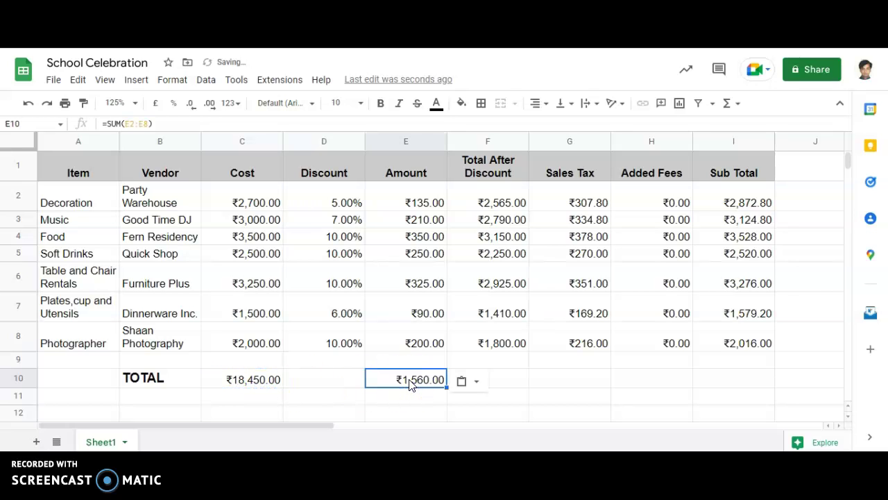
click(506, 379)
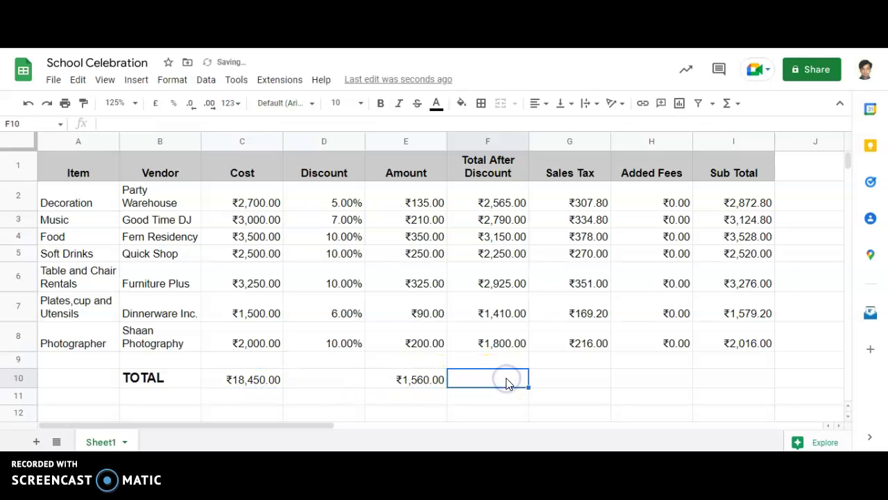
key(ctrl+v)
click(583, 382)
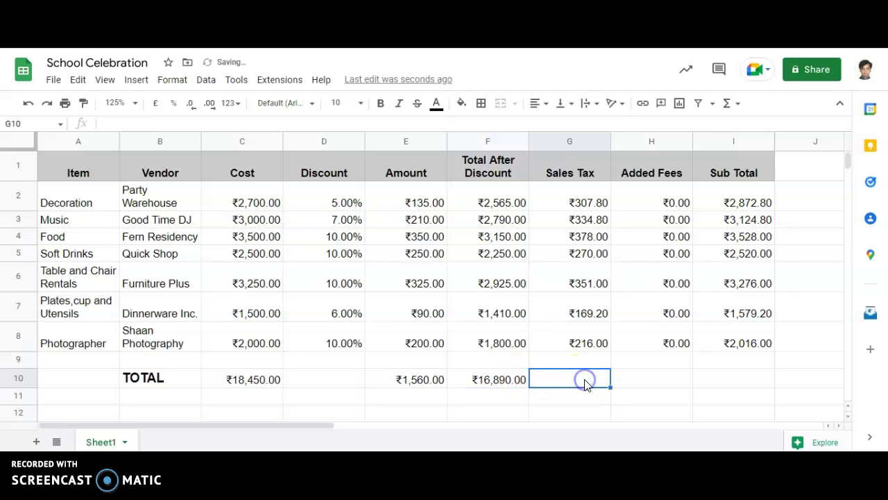
key(ctrl+v)
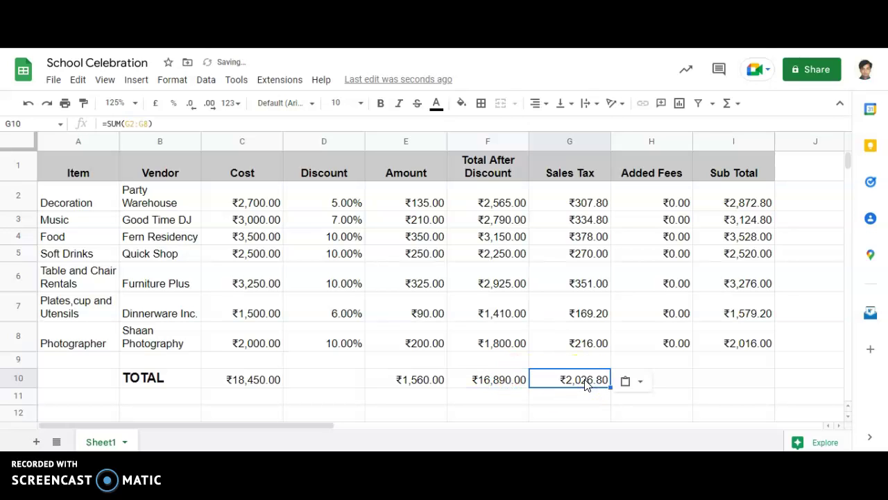
click(680, 382)
key(ctrl+v)
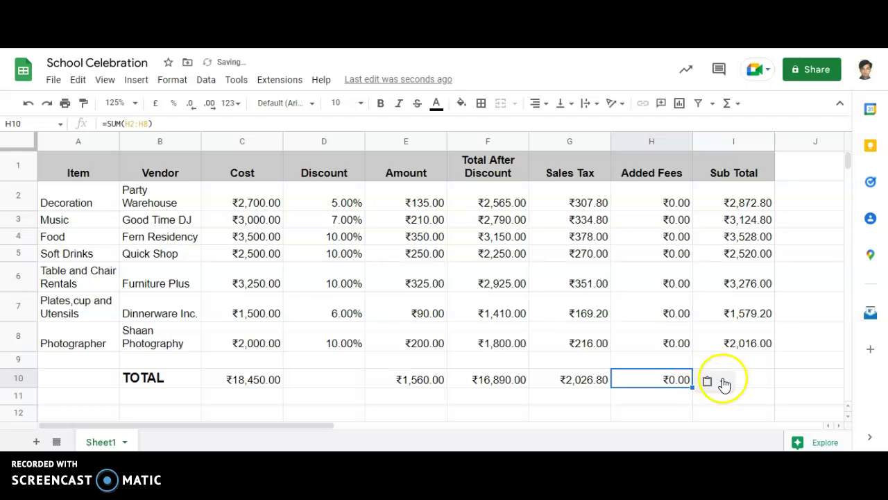
click(753, 383)
key(ctrl+v)
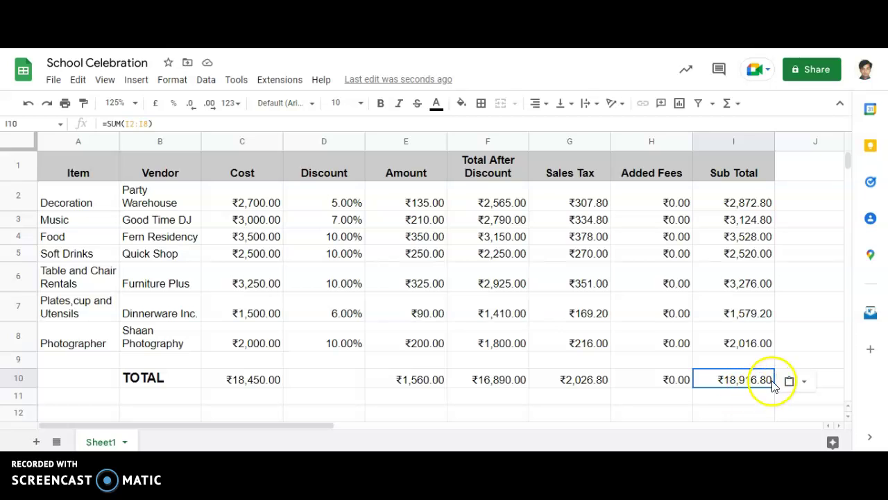
Apply all borders and center horizontal alignment to the table A1:I10.
drag(95, 175, 726, 379)
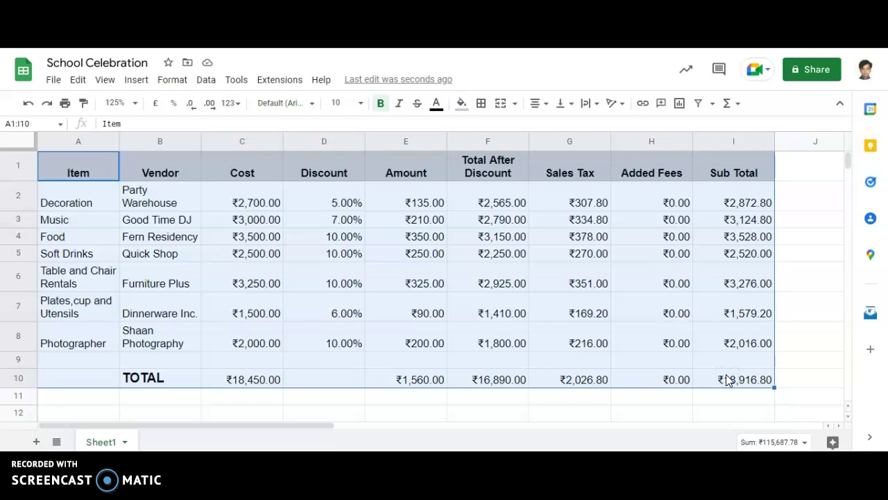
click(483, 106)
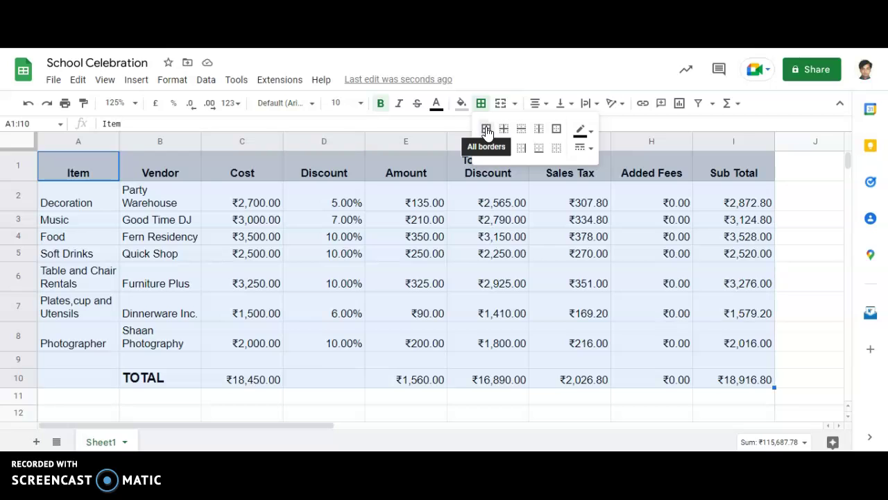
click(487, 131)
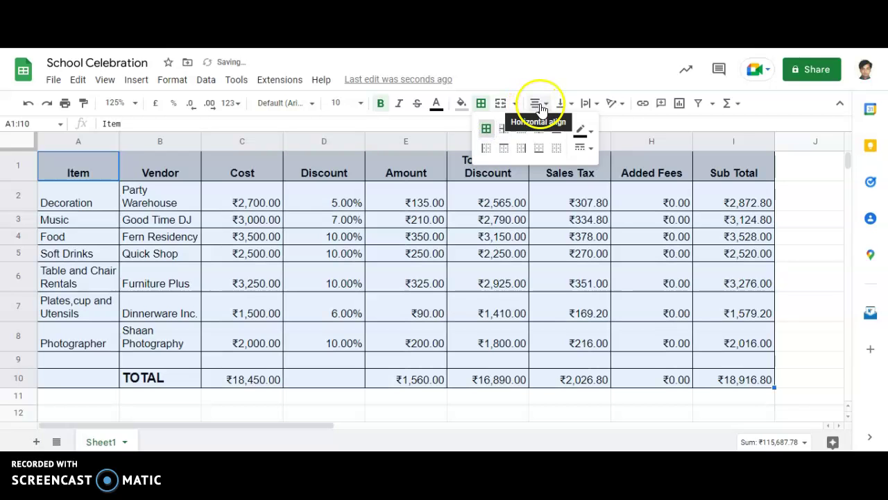
click(540, 106)
click(553, 132)
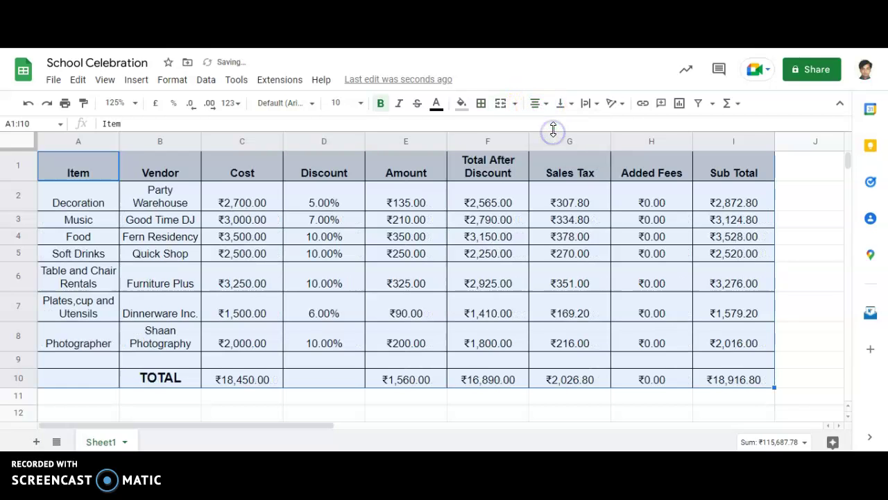
click(485, 281)
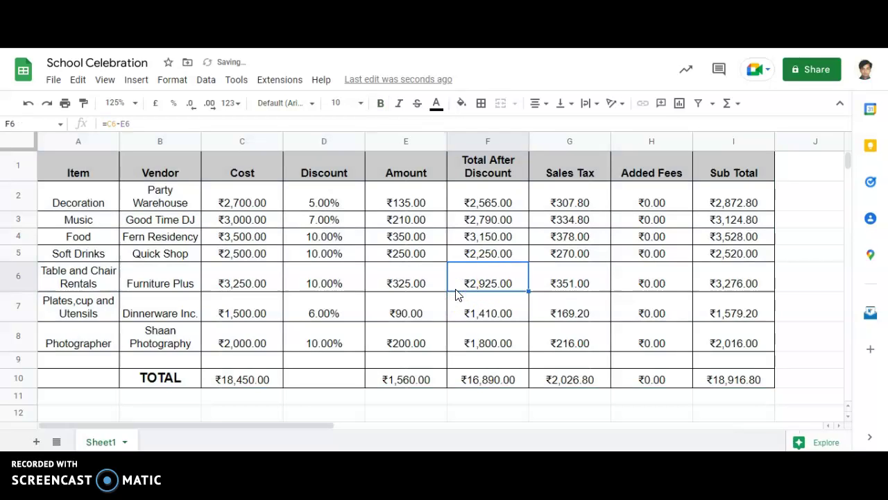